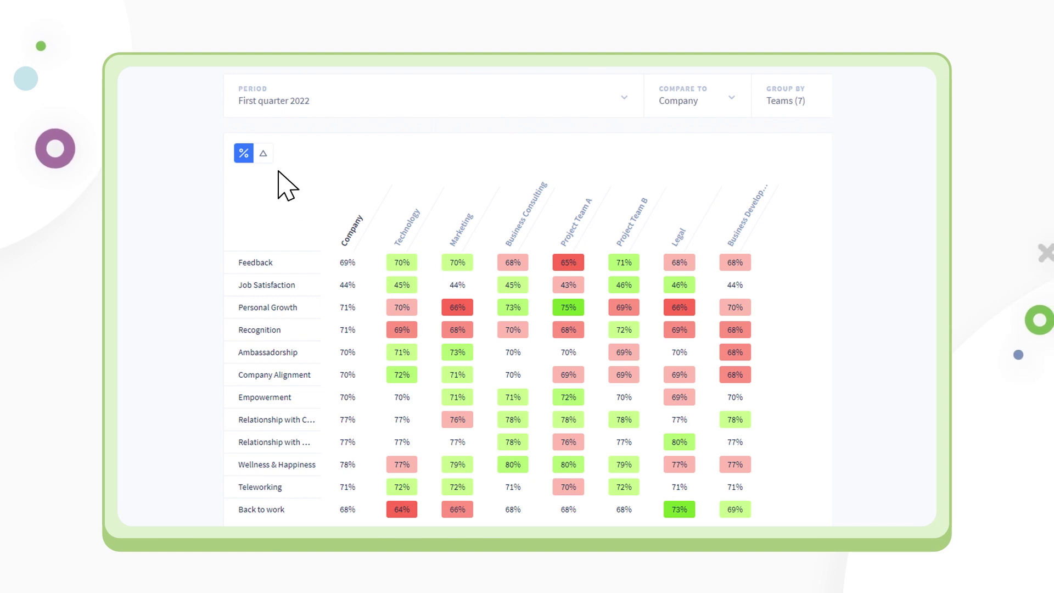
- Switch the engagement heatmap to point changes per team against fourth quarter 2021
click(263, 153)
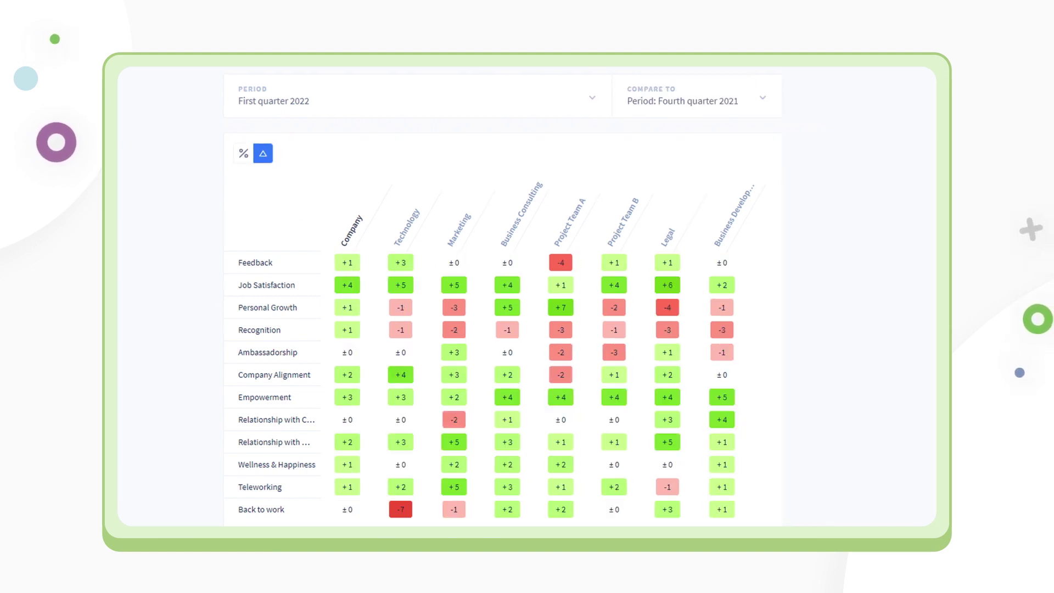